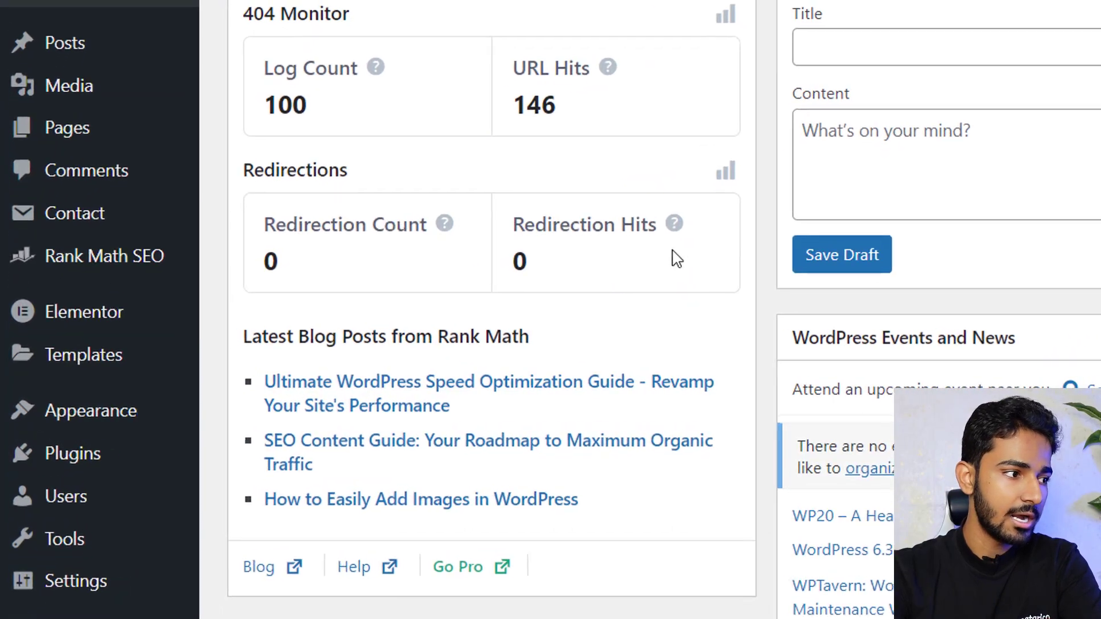
Open the page for adding new plugins and search the directory for UpdraftPlus
mouse_move(23, 442)
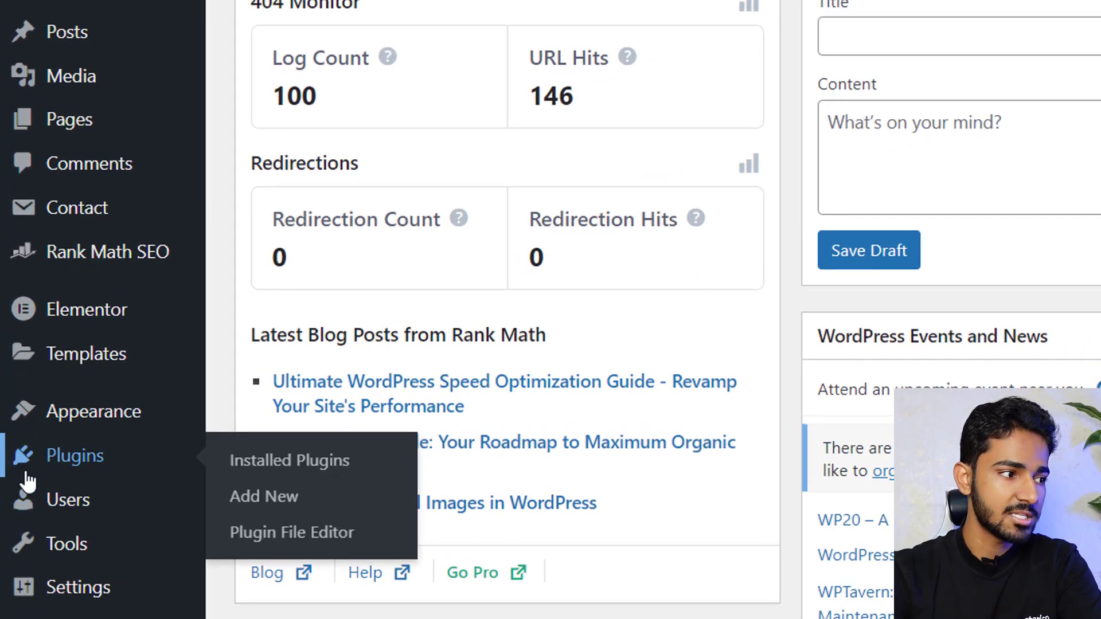
click(271, 501)
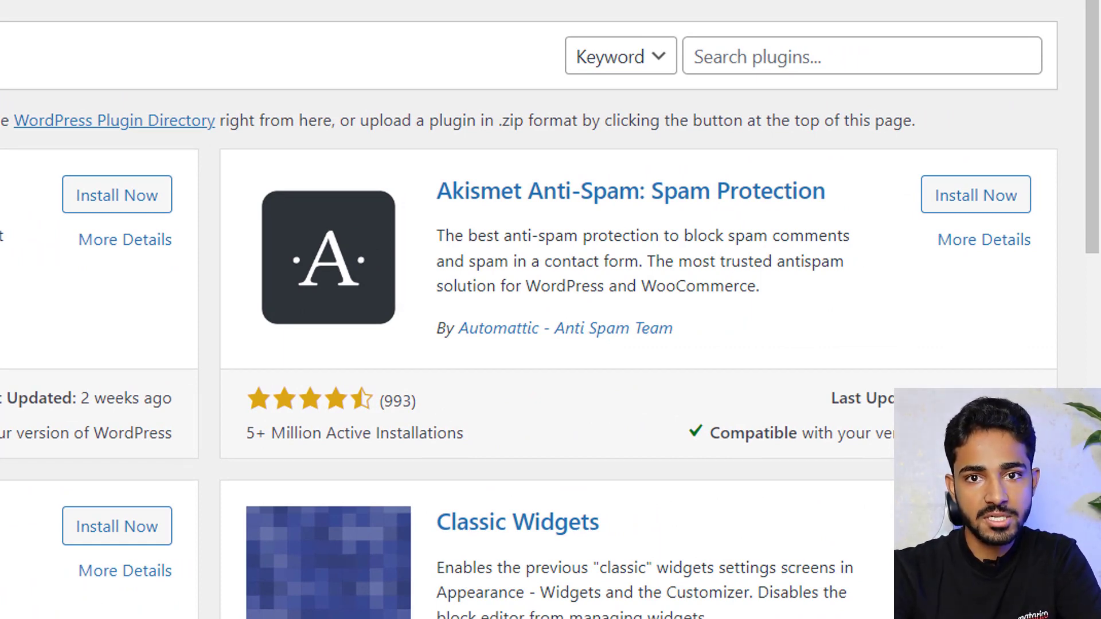
scroll(550, 310, down, 2)
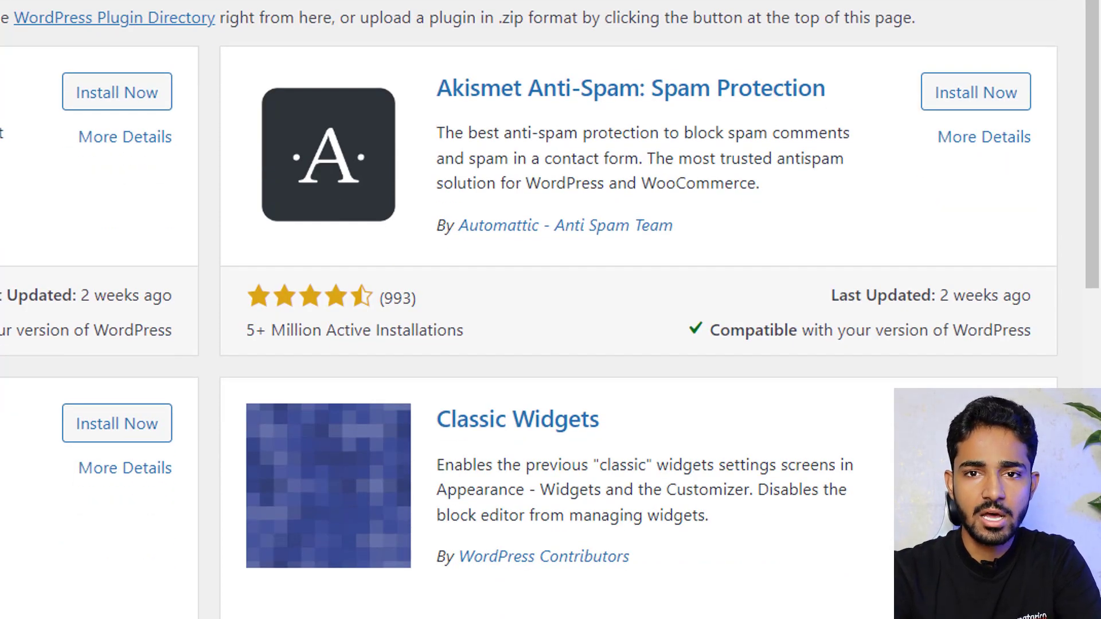
scroll(550, 310, up, 2)
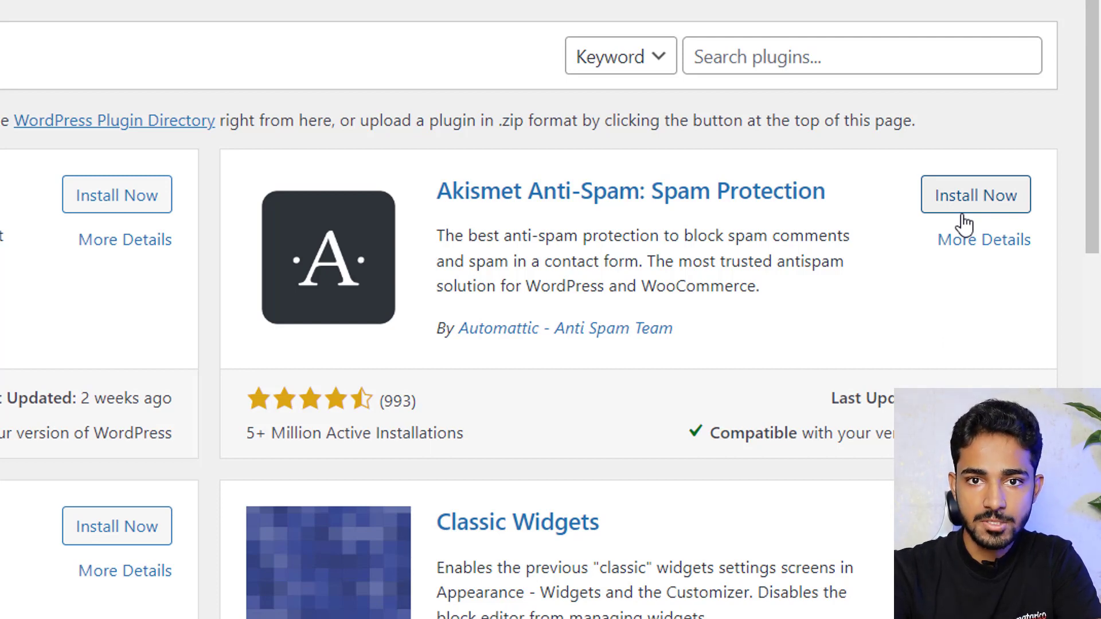
click(882, 51)
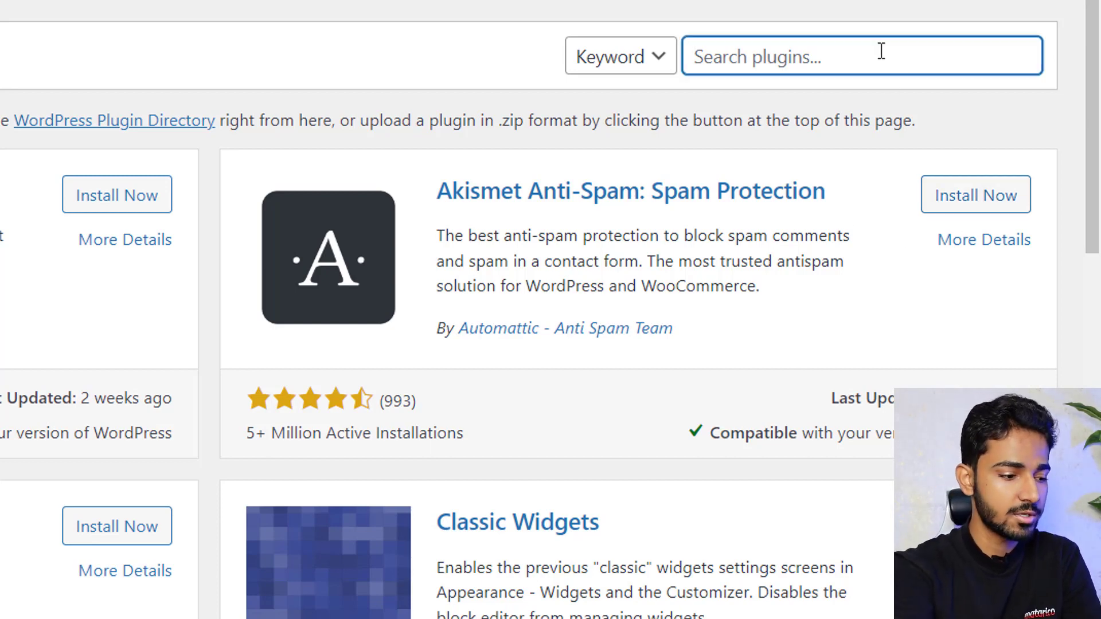
text(upd)
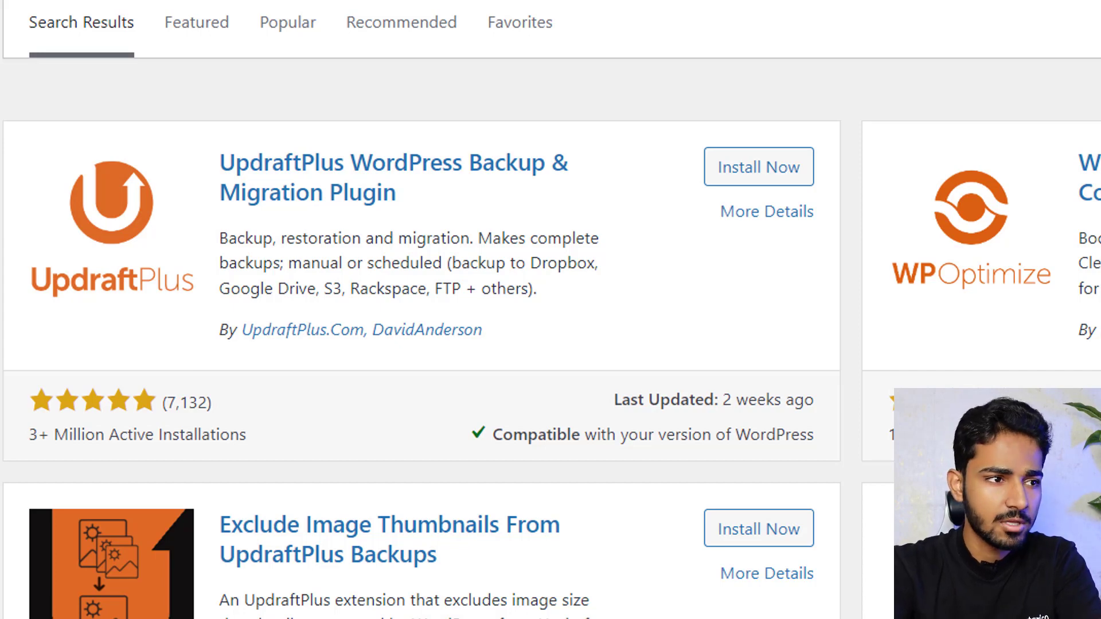
Install and activate the UpdraftPlus WordPress Backup & Migration Plugin, and open its backup page
click(749, 187)
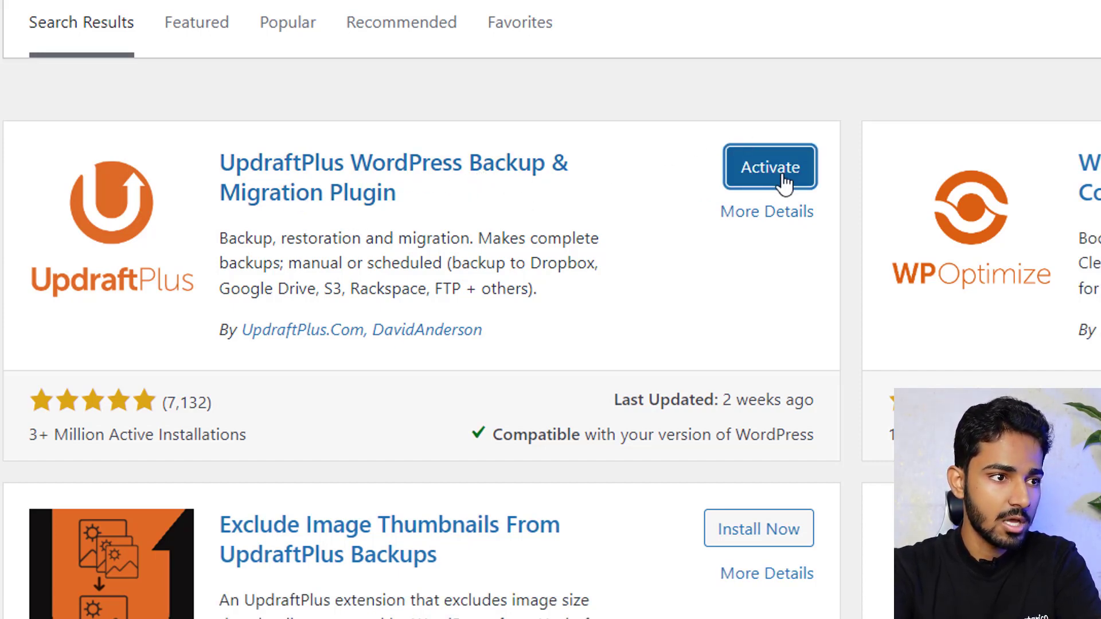
click(779, 177)
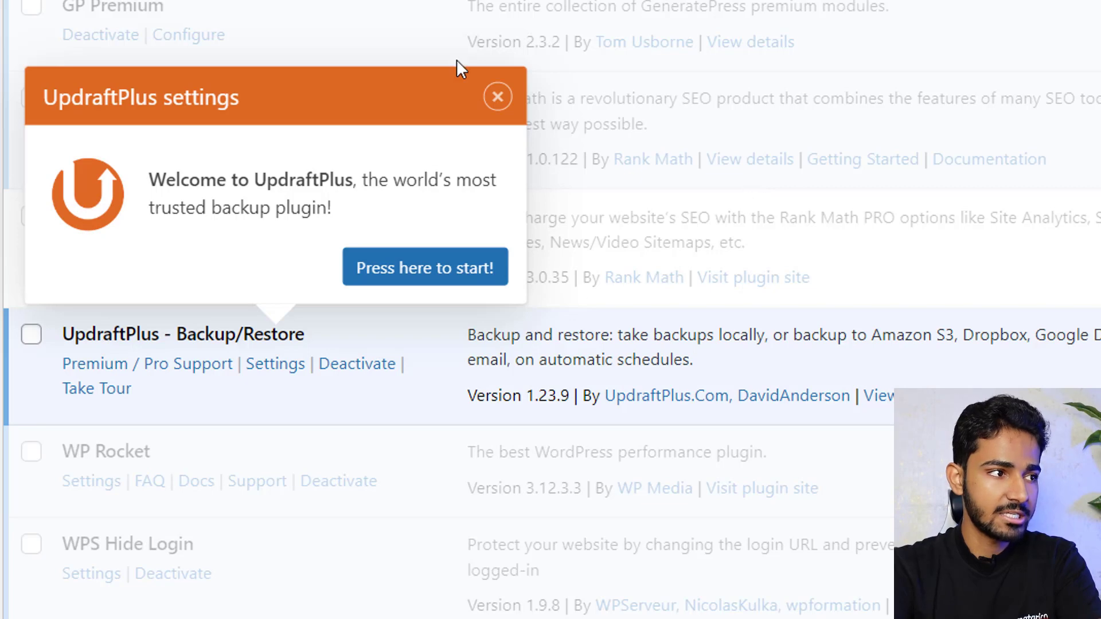
click(421, 273)
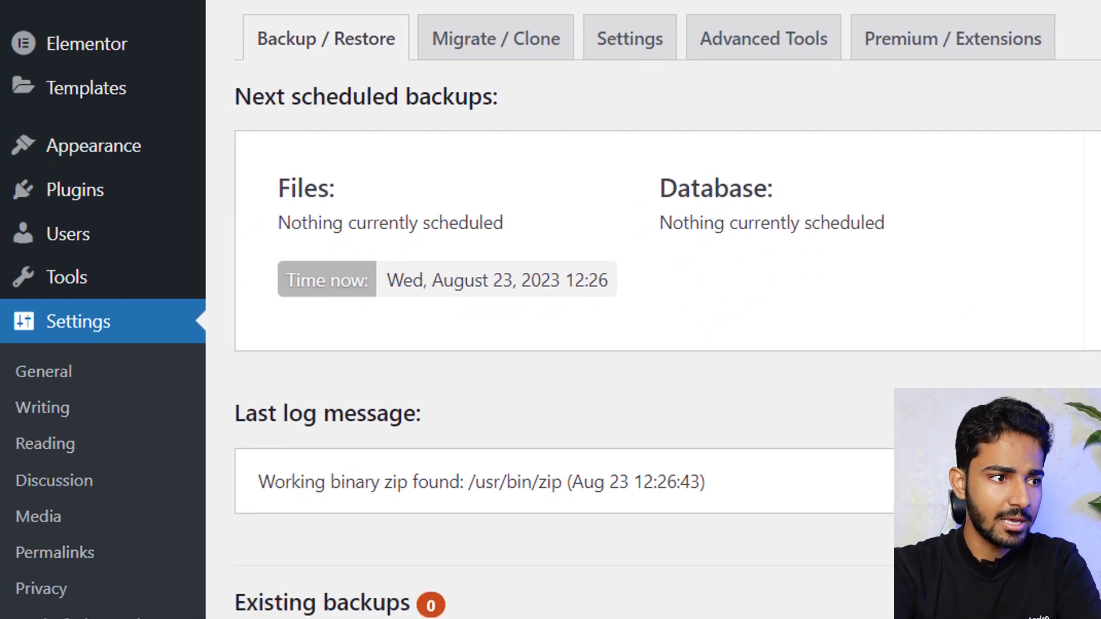
Run a manual backup that includes the database and files, and check its entry under the existing backups
scroll(654, 310, down, 4)
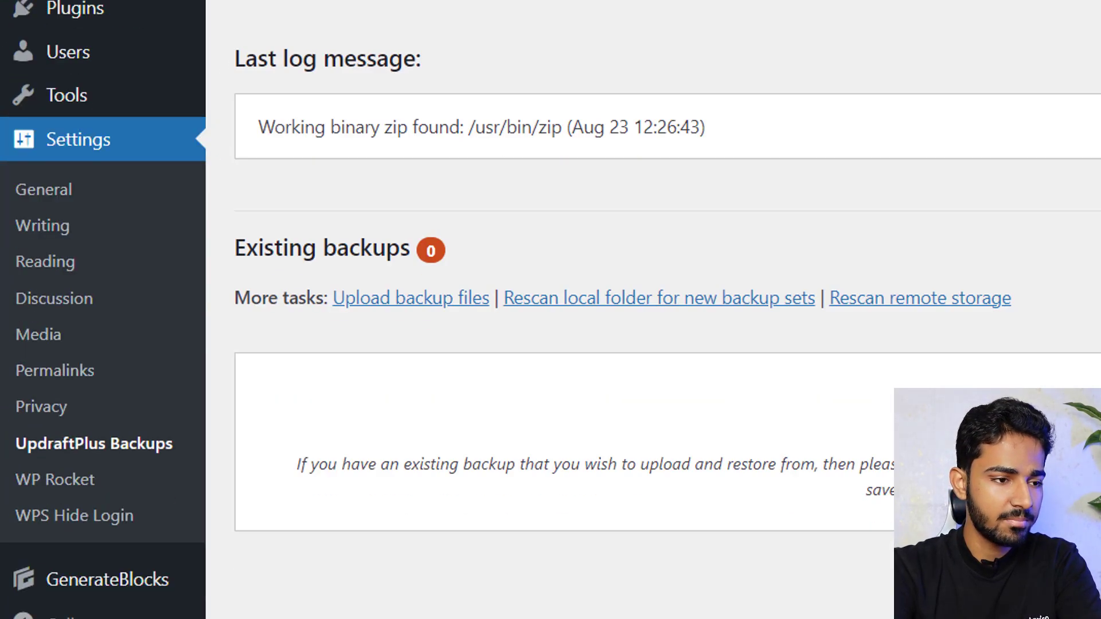
scroll(831, 228, up, 5)
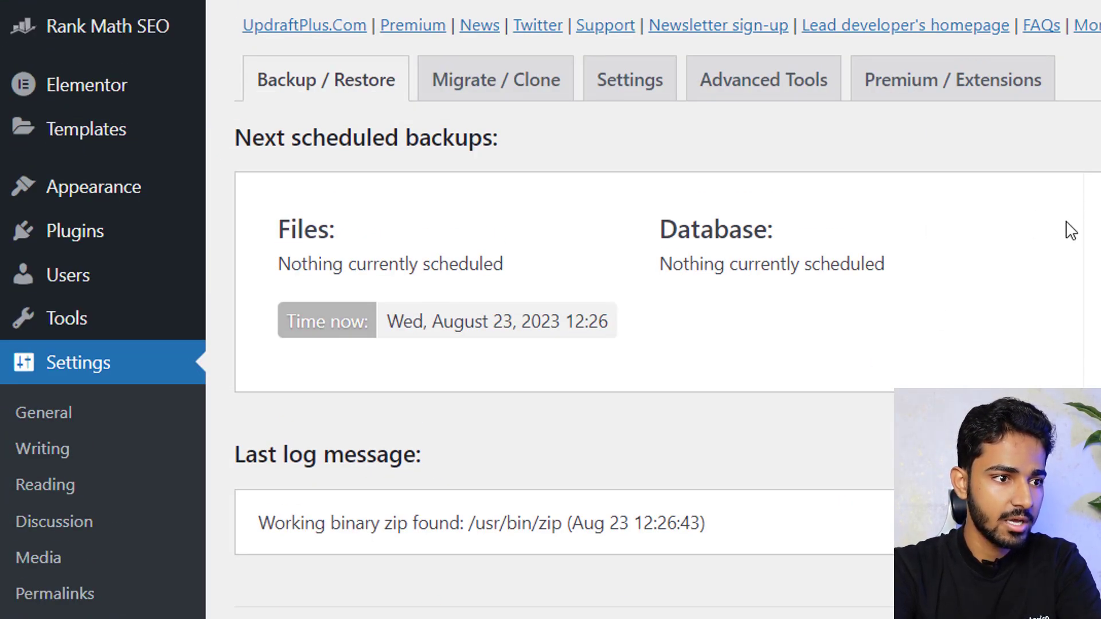
scroll(992, 199, down, 5)
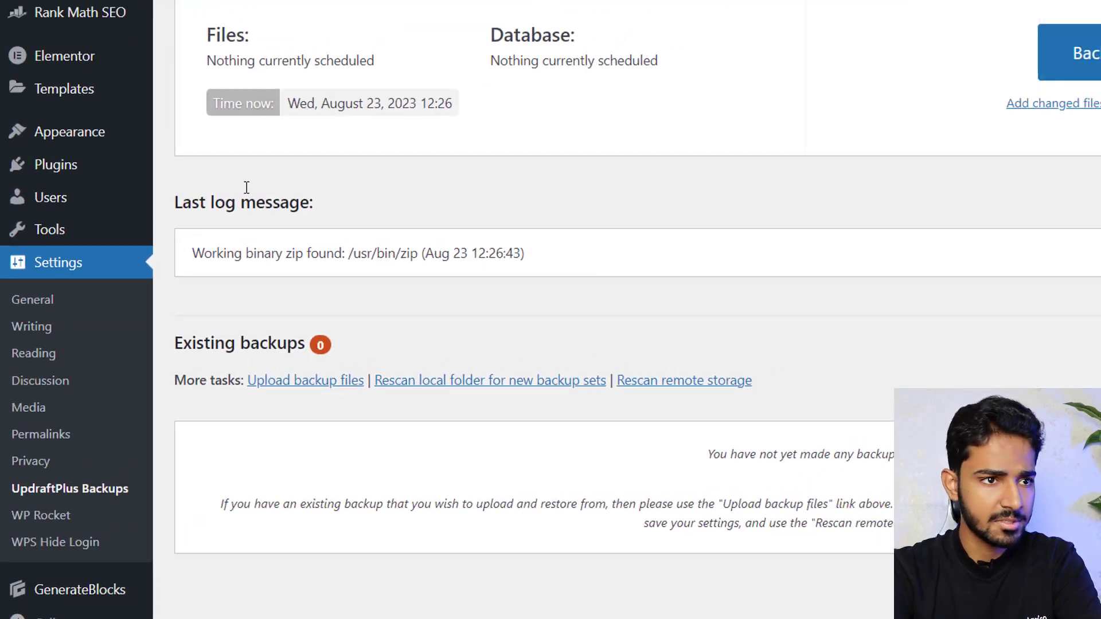
scroll(738, 238, up, 5)
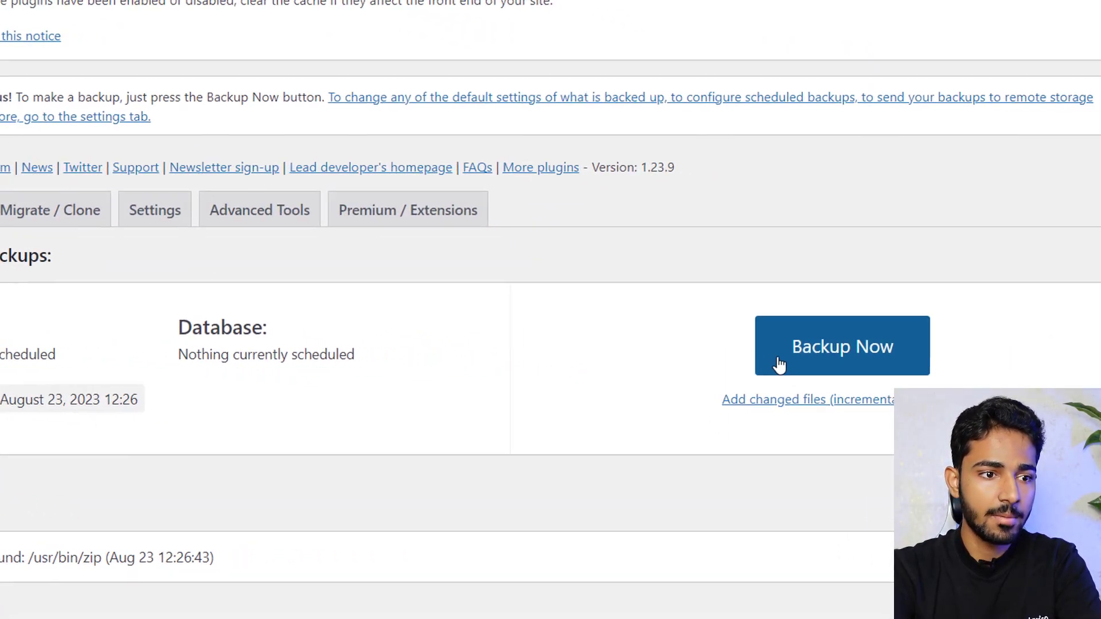
click(779, 364)
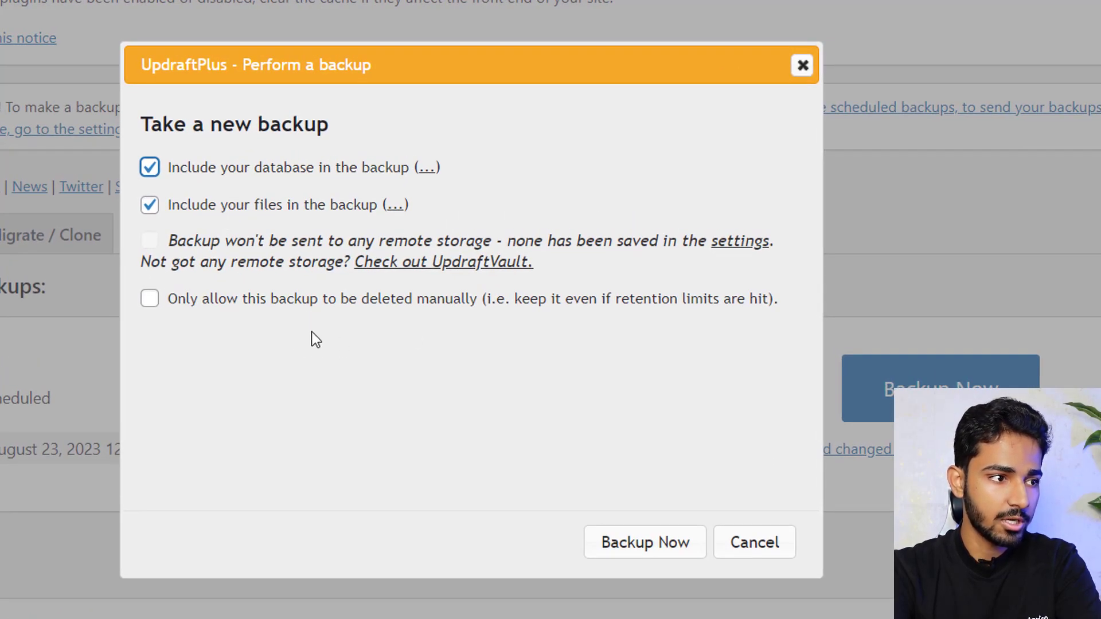
click(651, 547)
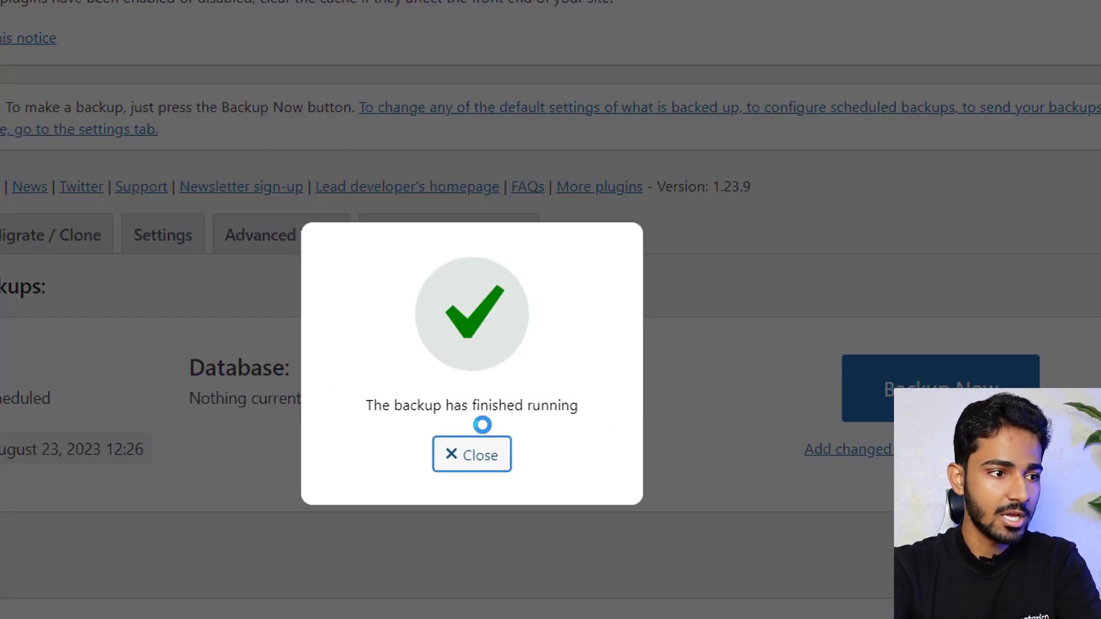
click(479, 456)
scroll(558, 380, down, 5)
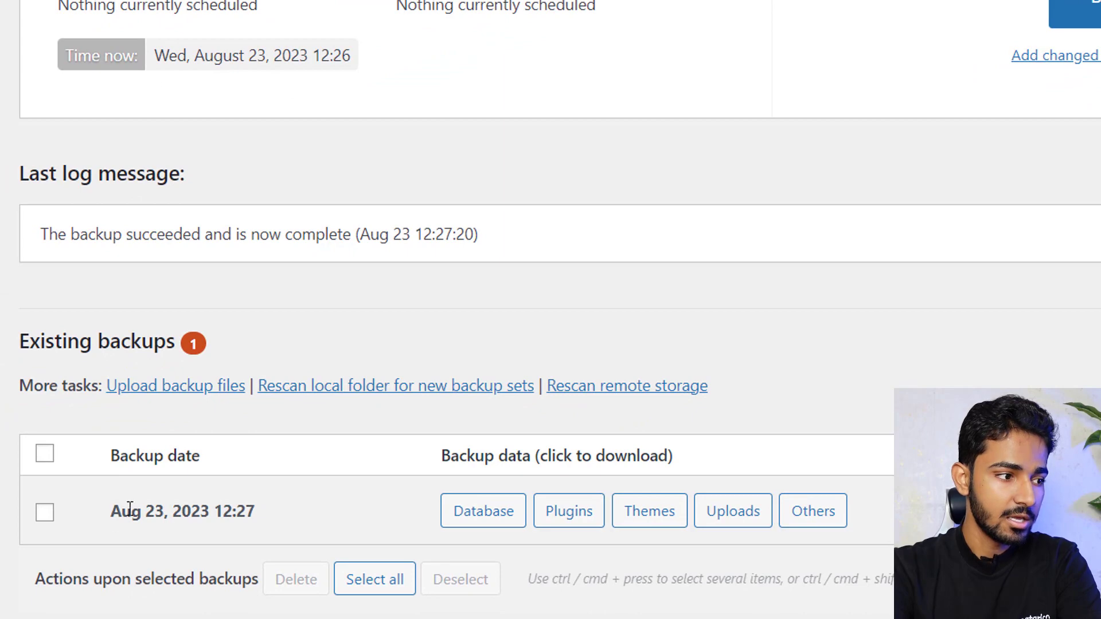
drag(120, 511, 309, 513)
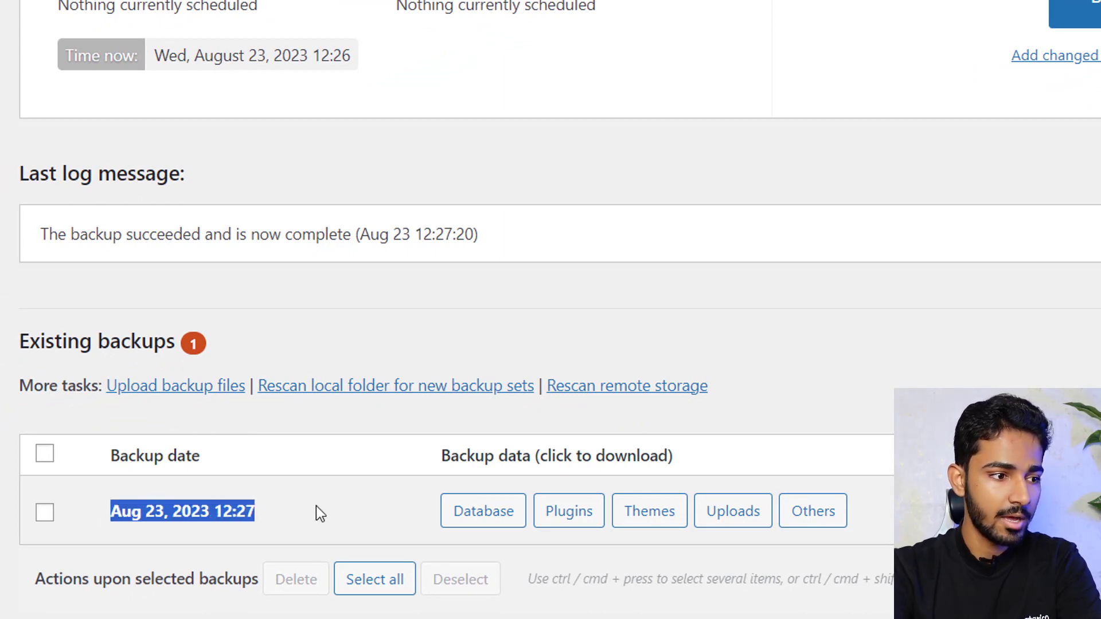
click(373, 510)
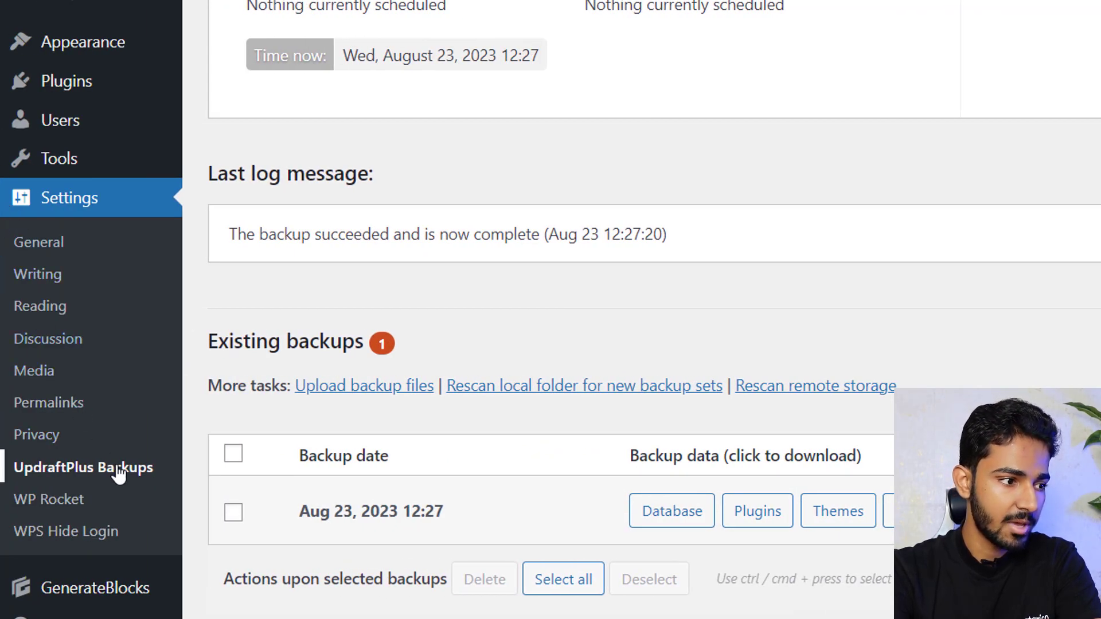
triple_click(374, 515)
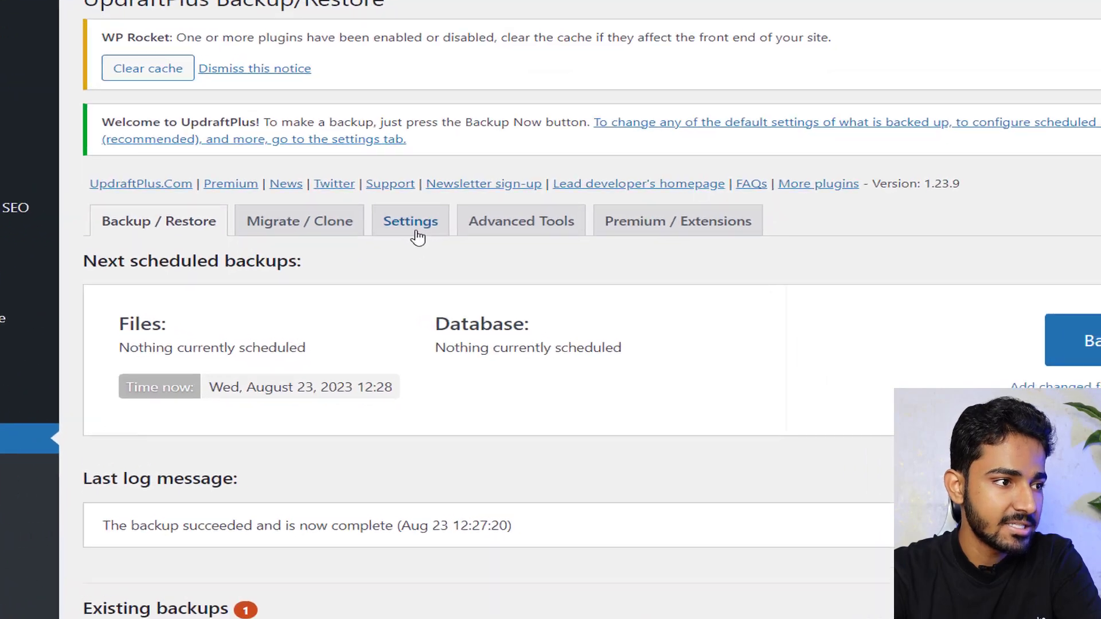
Set both the files and database backup schedules to Weekly, retaining 4 scheduled backups each
click(484, 280)
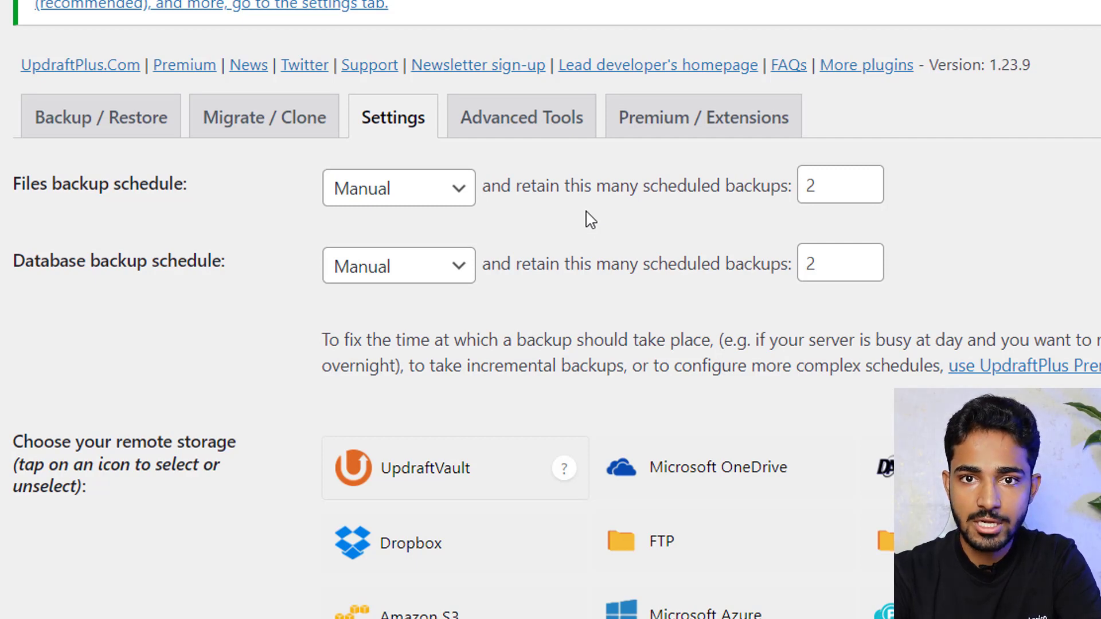
click(427, 192)
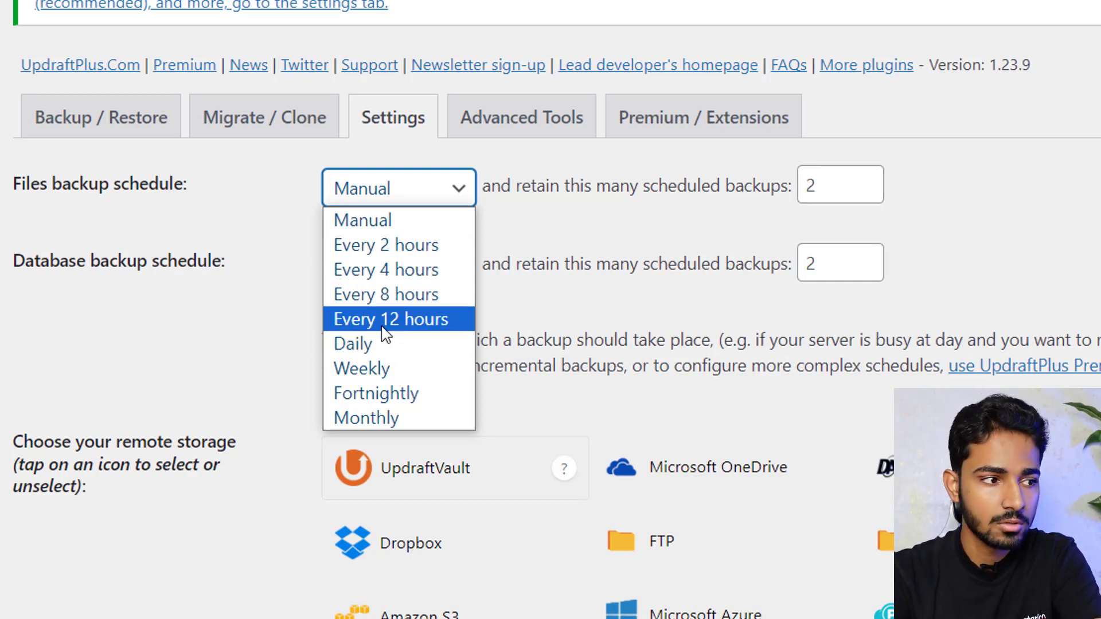
click(381, 367)
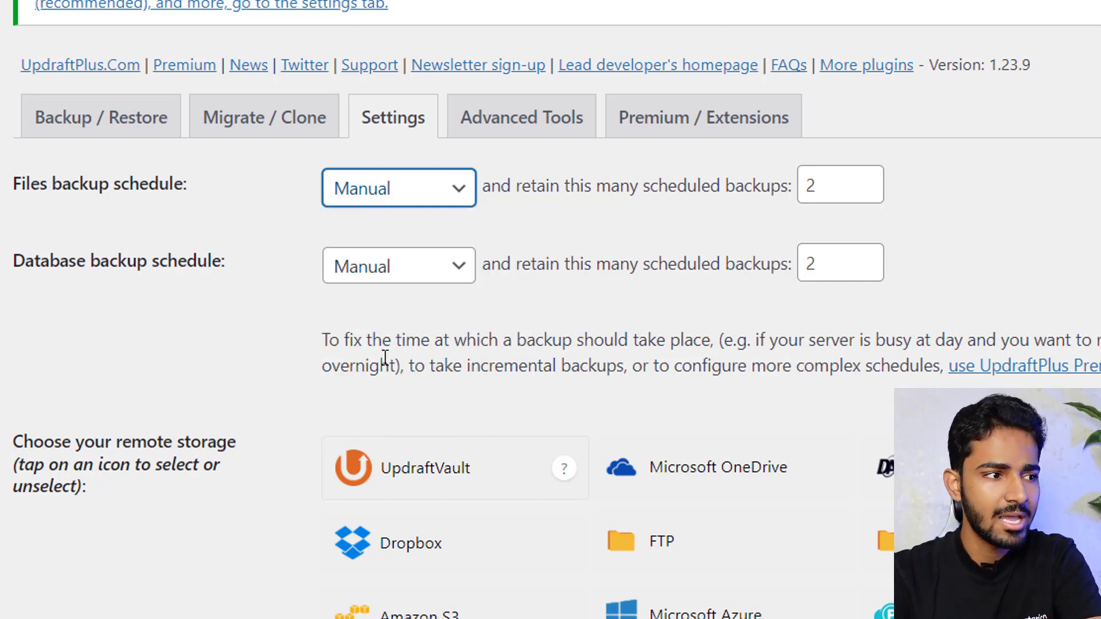
click(385, 268)
click(381, 469)
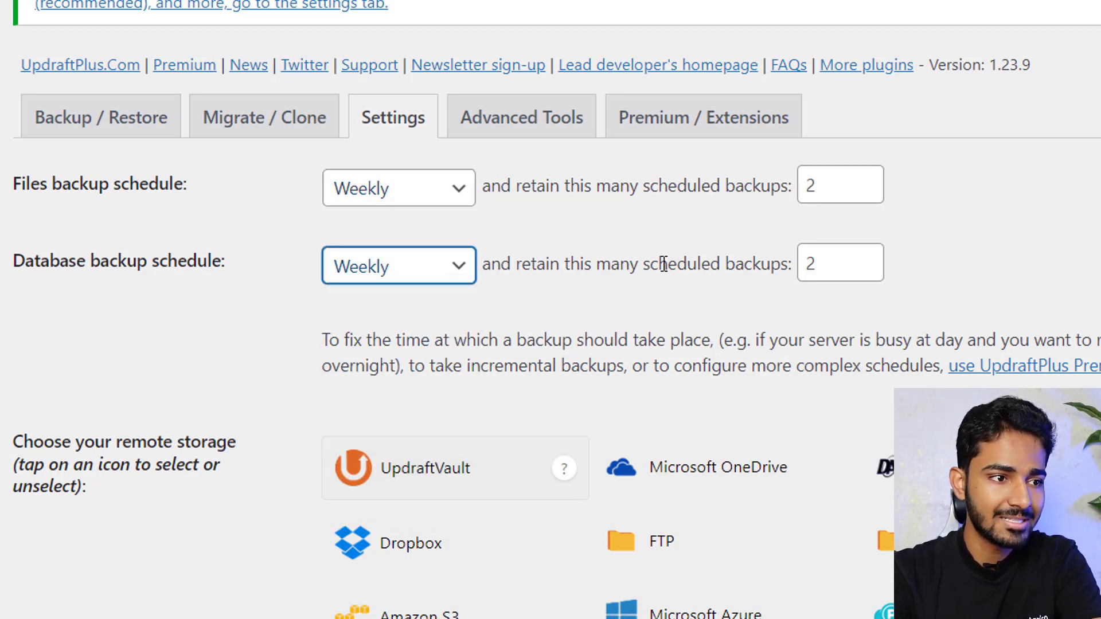
drag(826, 185, 784, 184)
text(4)
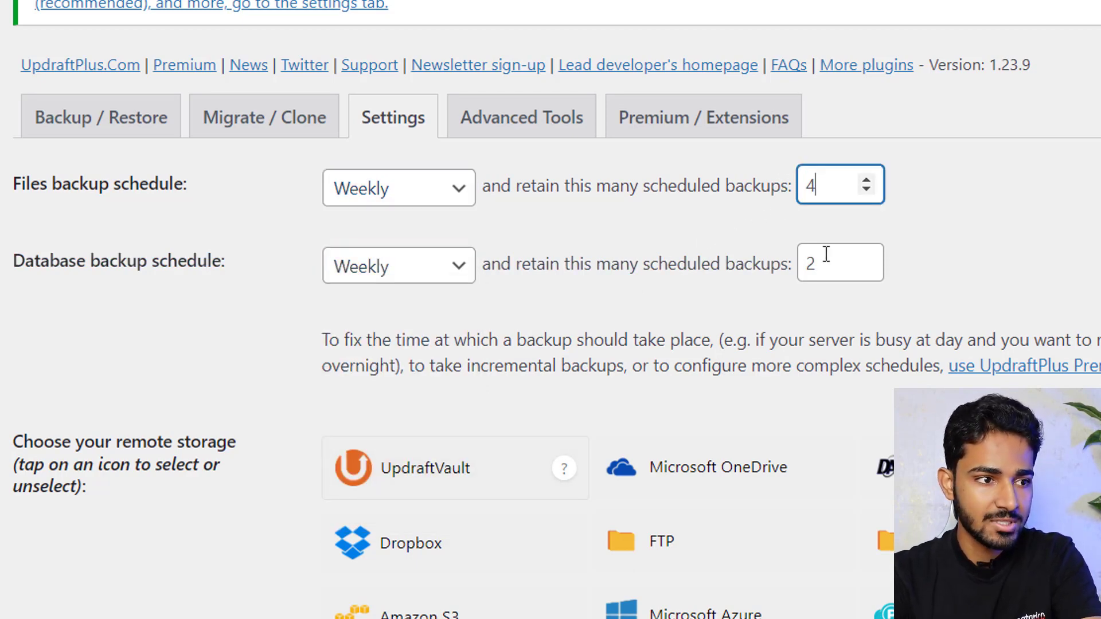
drag(823, 252, 791, 254)
text(4)
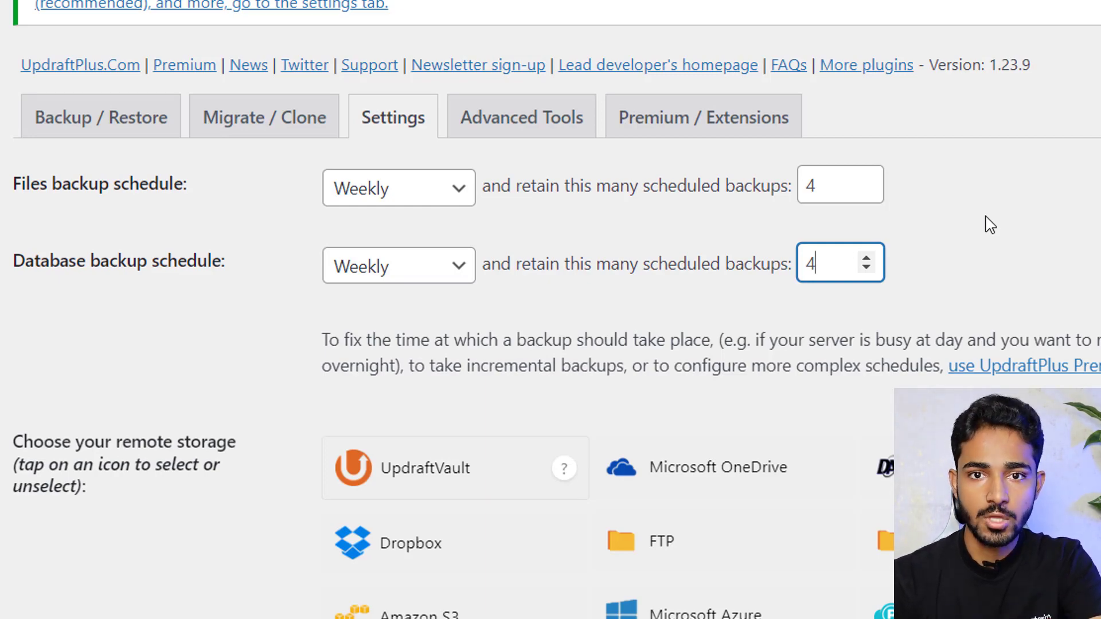
Choose Google Drive as the remote storage for backups and save the UpdraftPlus settings
scroll(929, 189, down, 5)
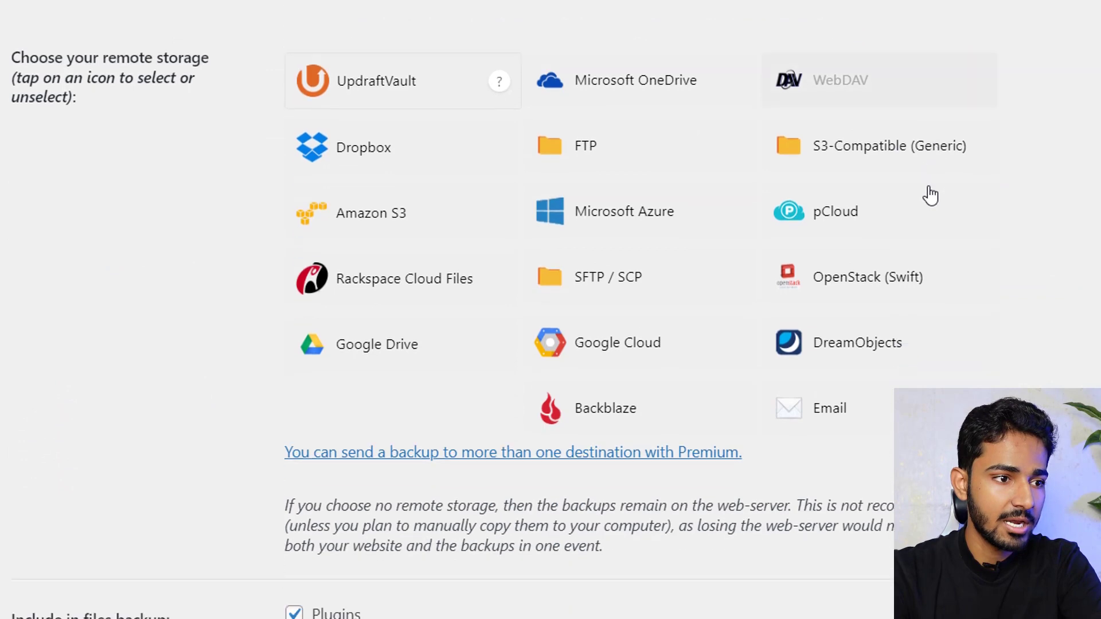
scroll(930, 195, down, 2)
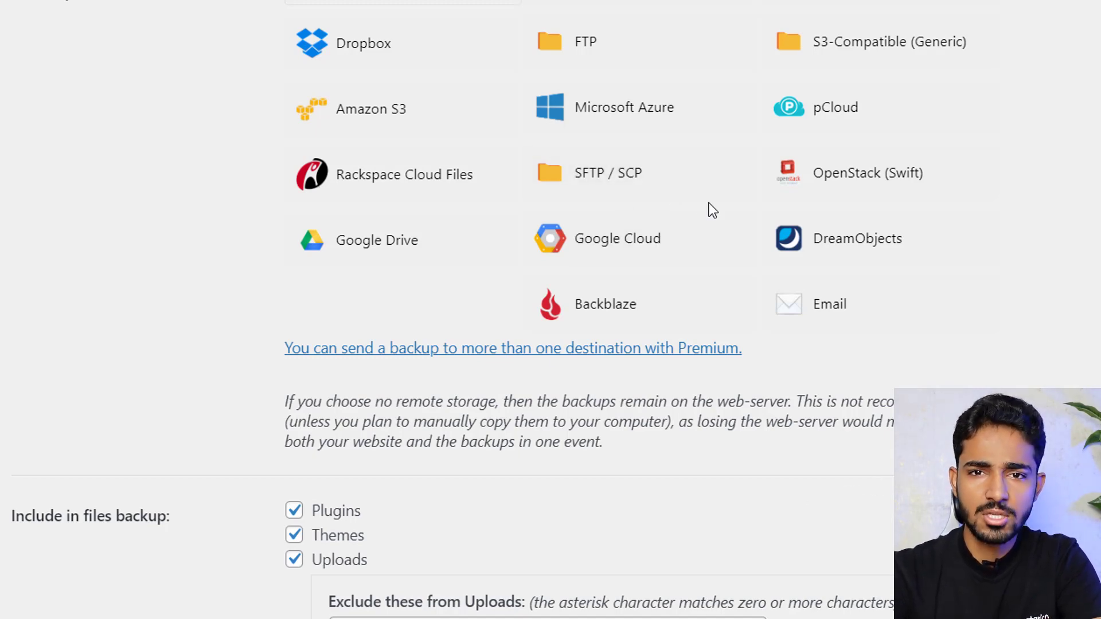
scroll(708, 208, up, 3)
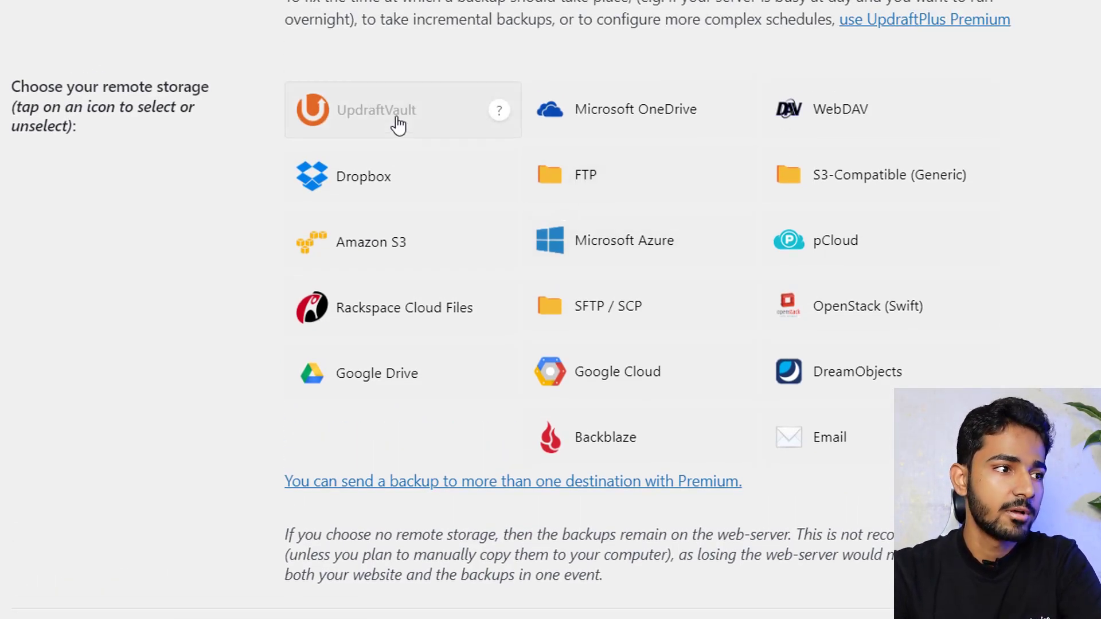
mouse_move(497, 121)
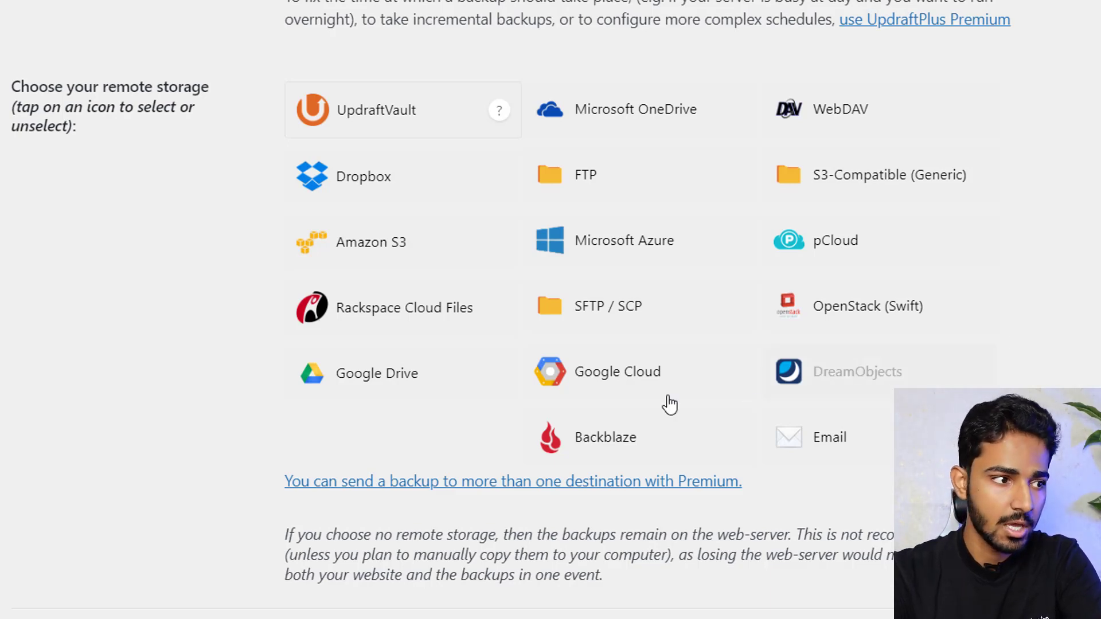
click(453, 385)
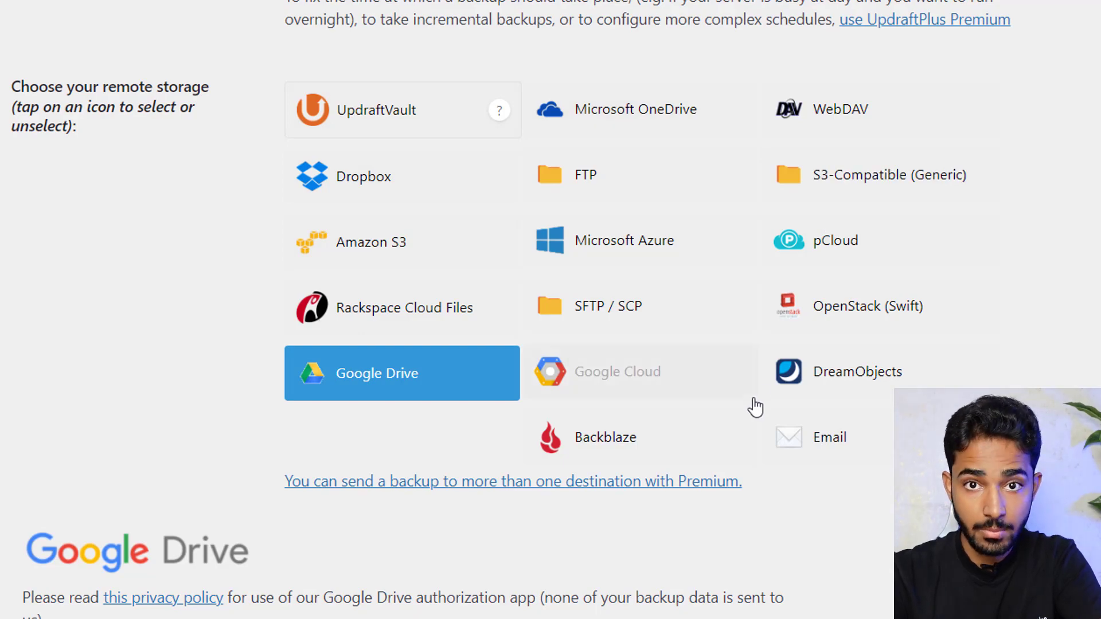
scroll(666, 339, down, 10)
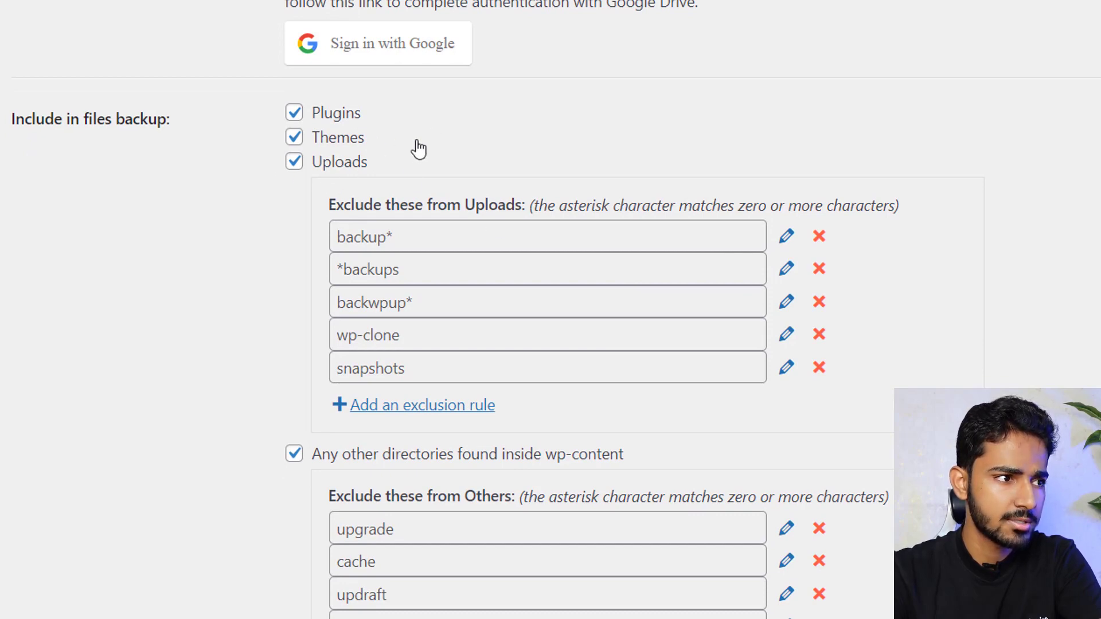
scroll(473, 216, down, 3)
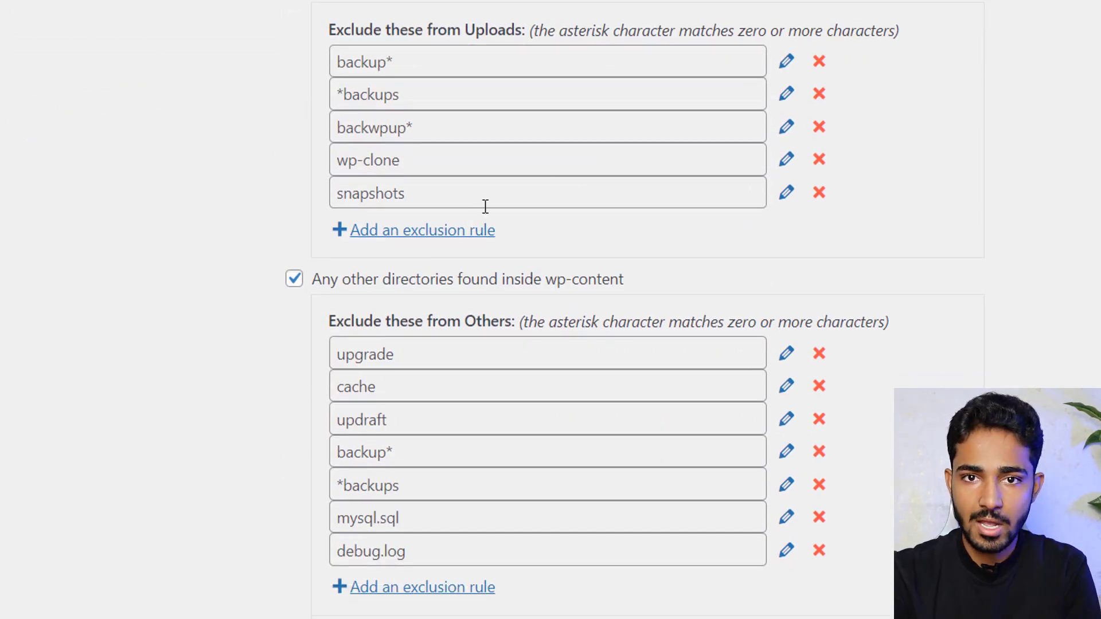
scroll(485, 218, down, 7)
scroll(485, 234, down, 8)
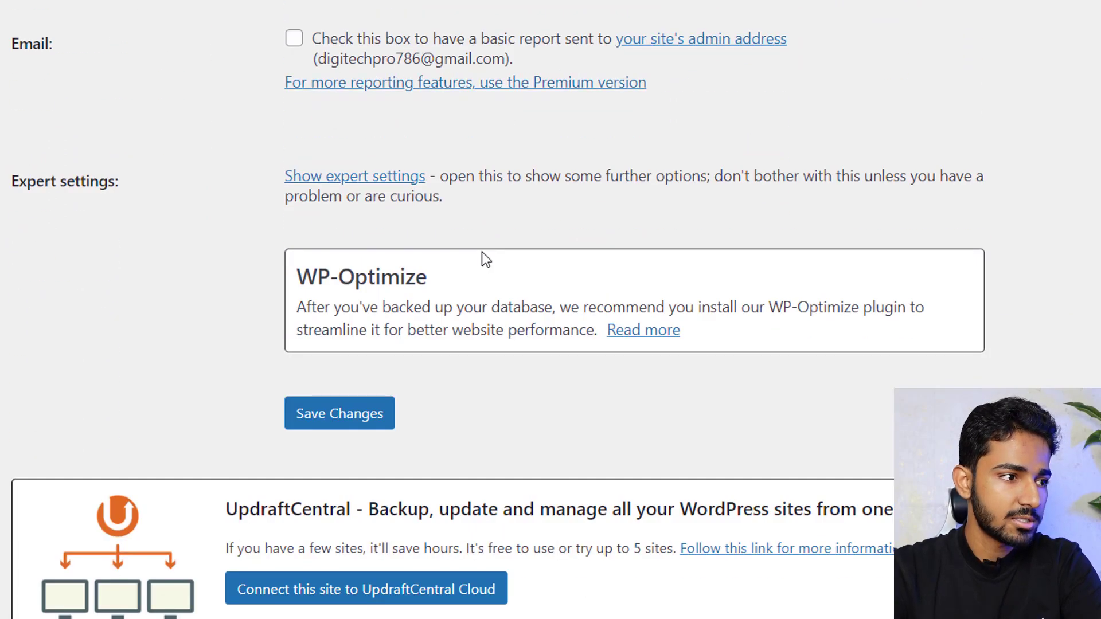
click(347, 413)
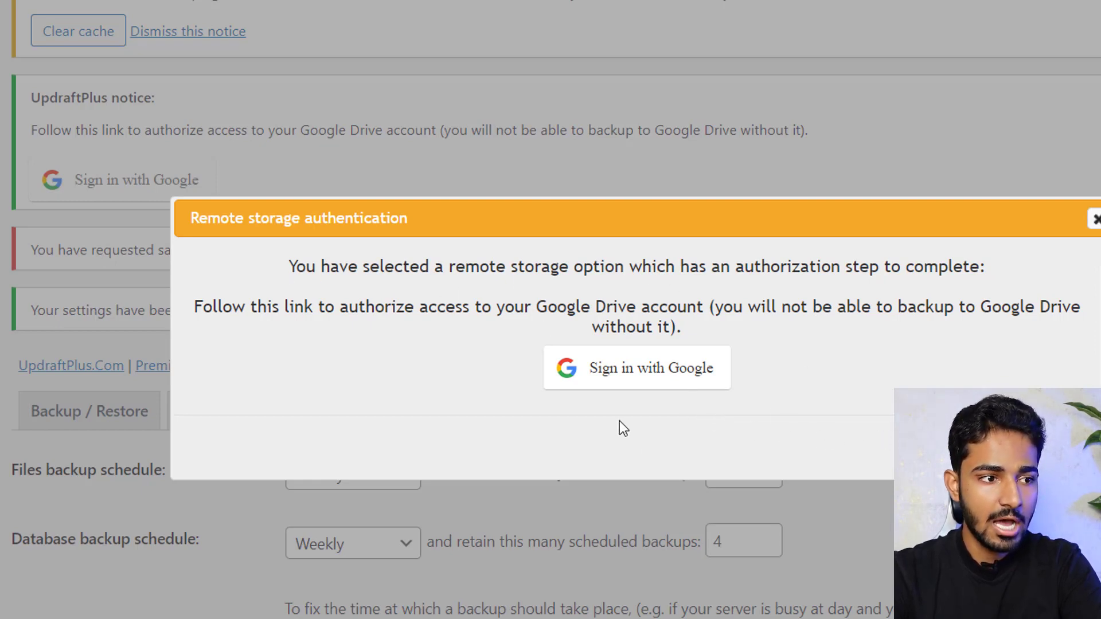
Sign in with the existing Google account, allow UpdraftPlus access to Google Drive, and complete the remote storage setup
click(644, 381)
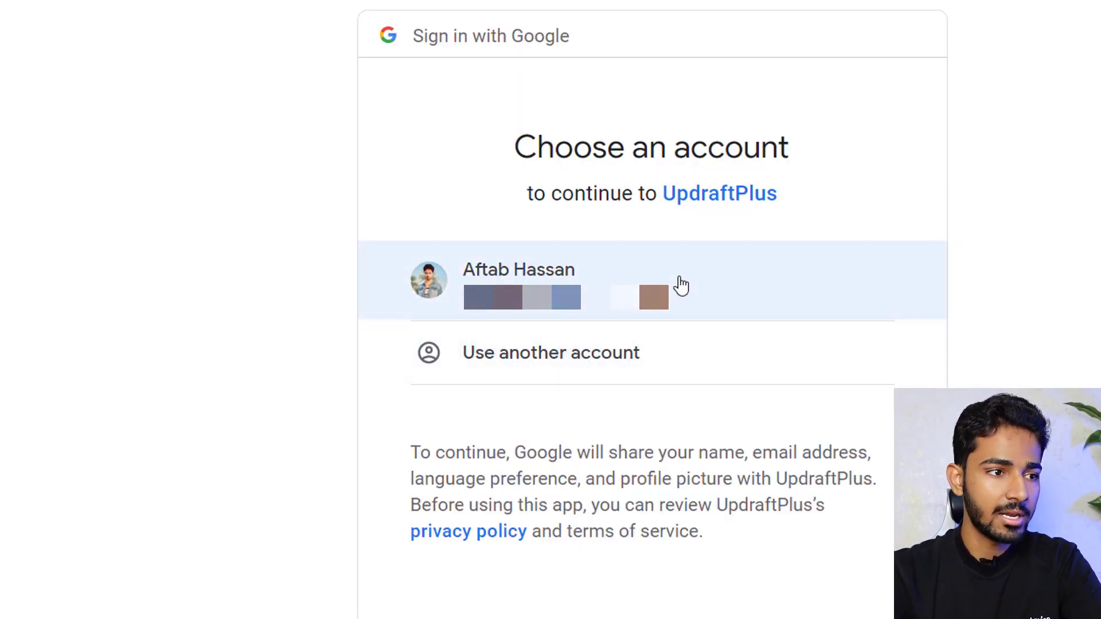
click(682, 285)
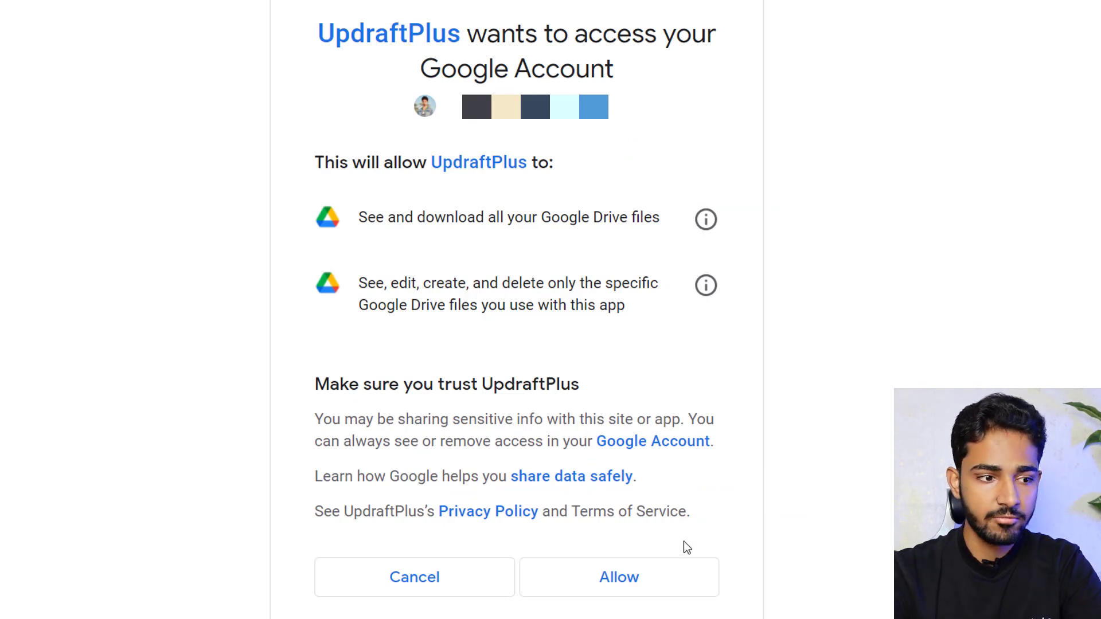
click(640, 580)
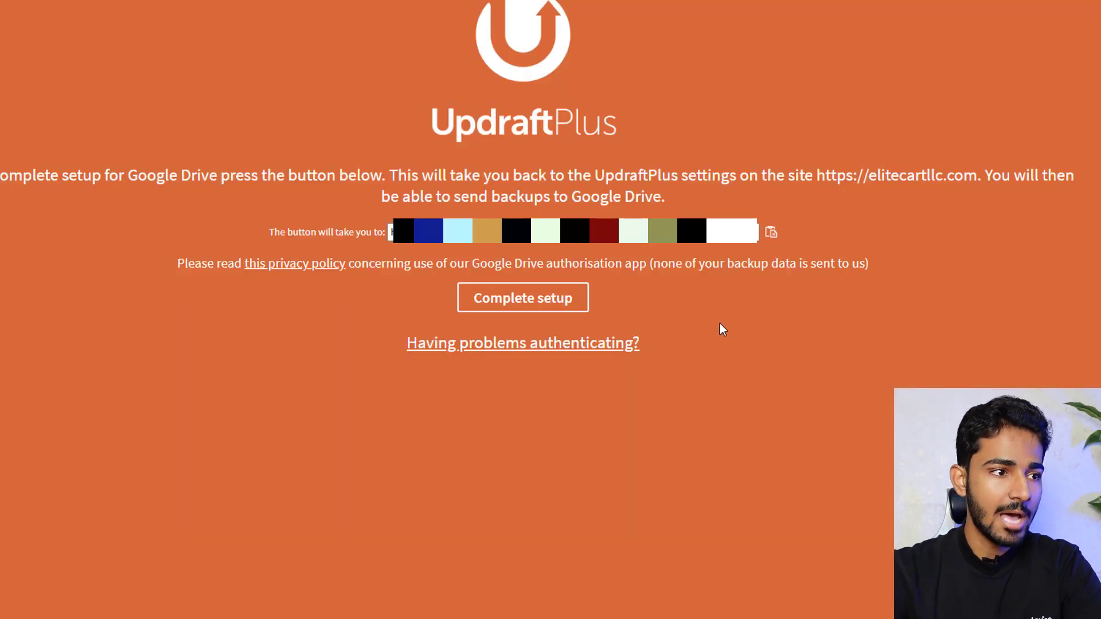
click(579, 310)
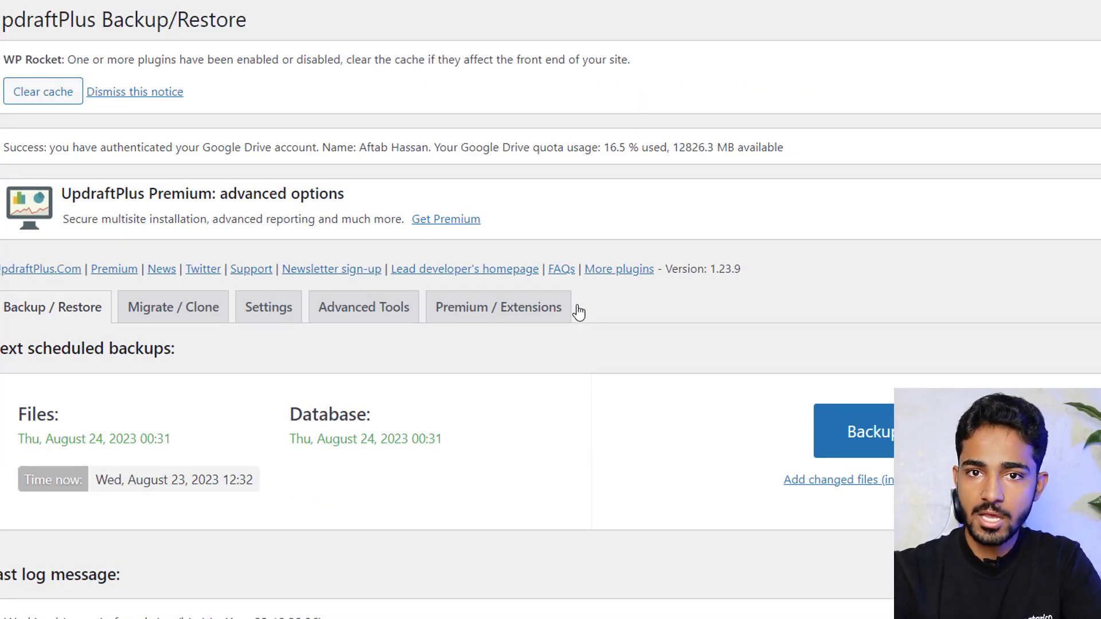
scroll(631, 327, down, 3)
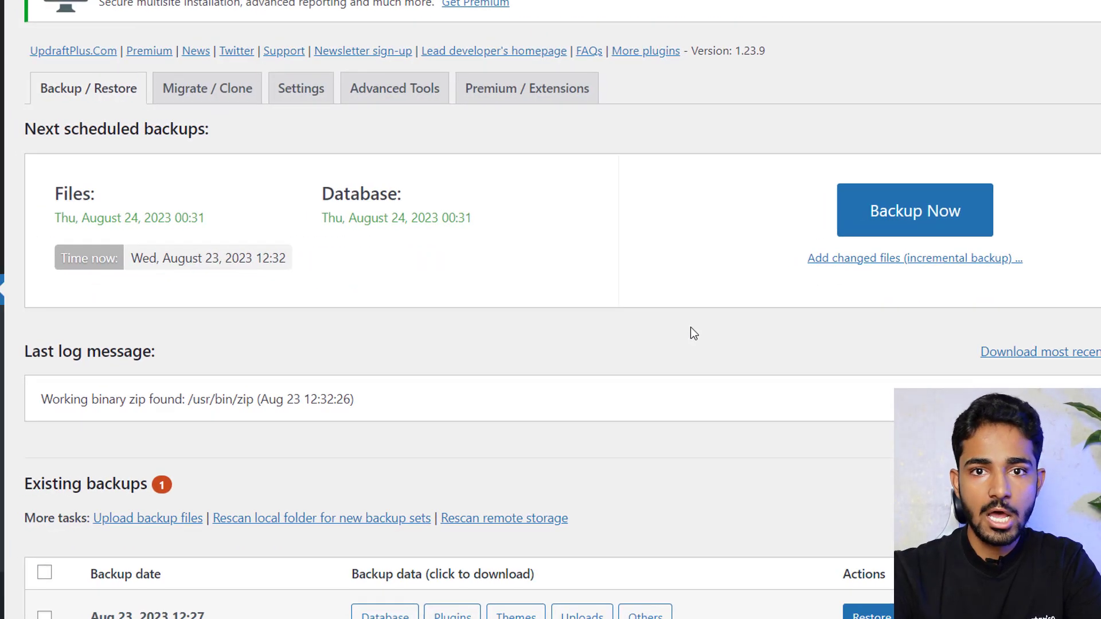
scroll(779, 312, down, 1)
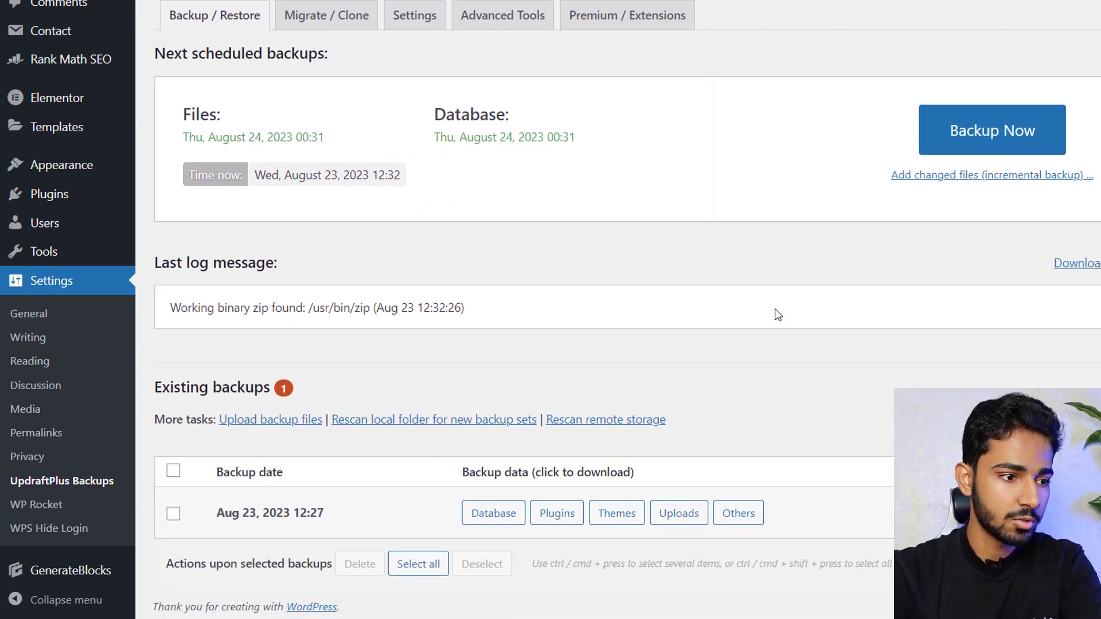